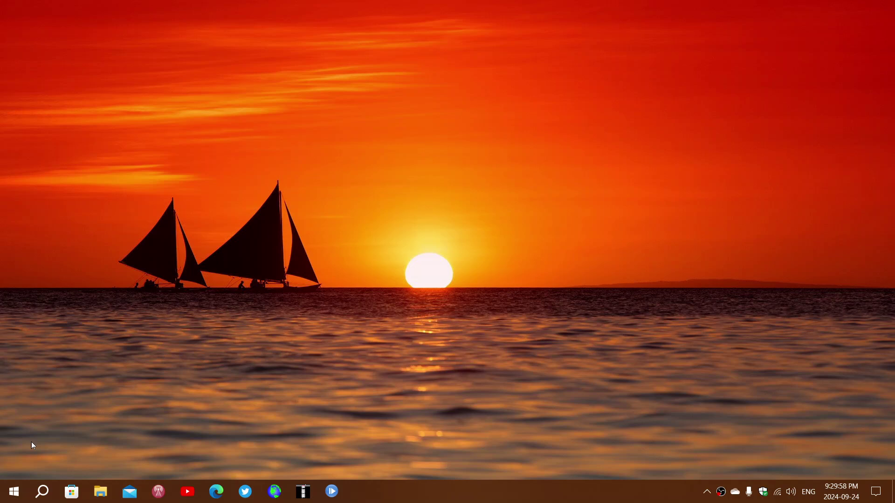
Open Settings > Update & Security, which reports the PC is up to date.
left_click(13, 492)
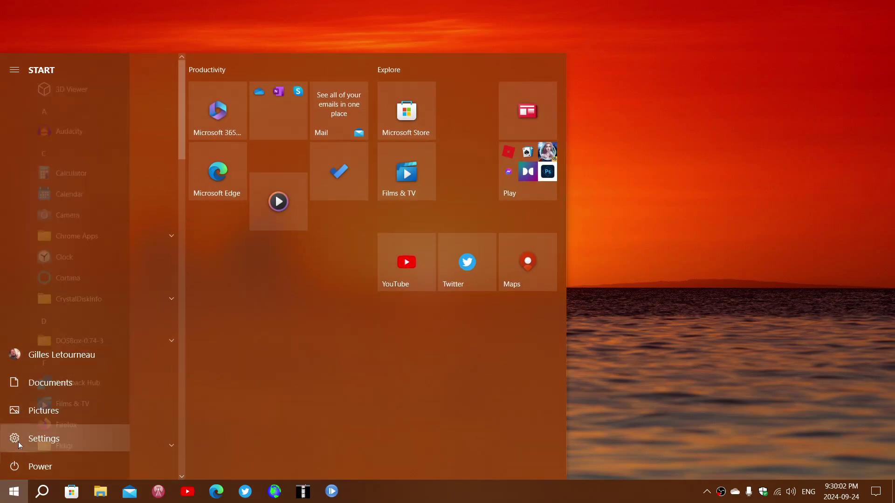
left_click(18, 441)
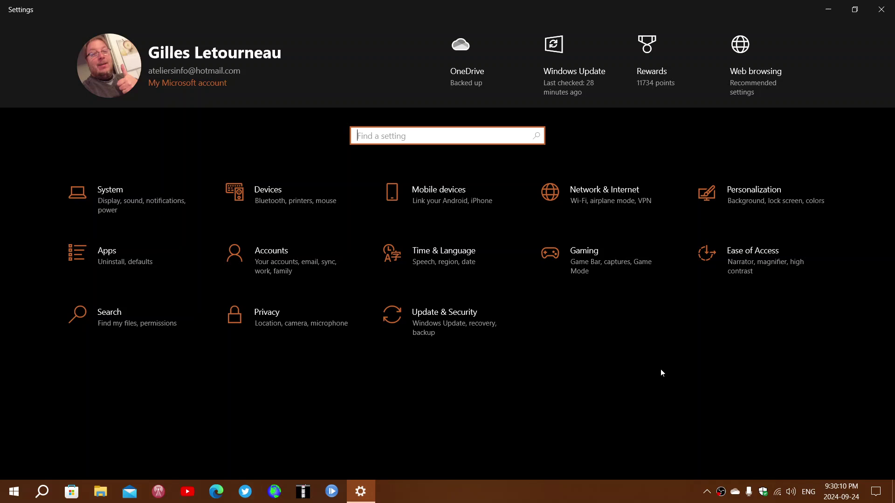
left_click(465, 325)
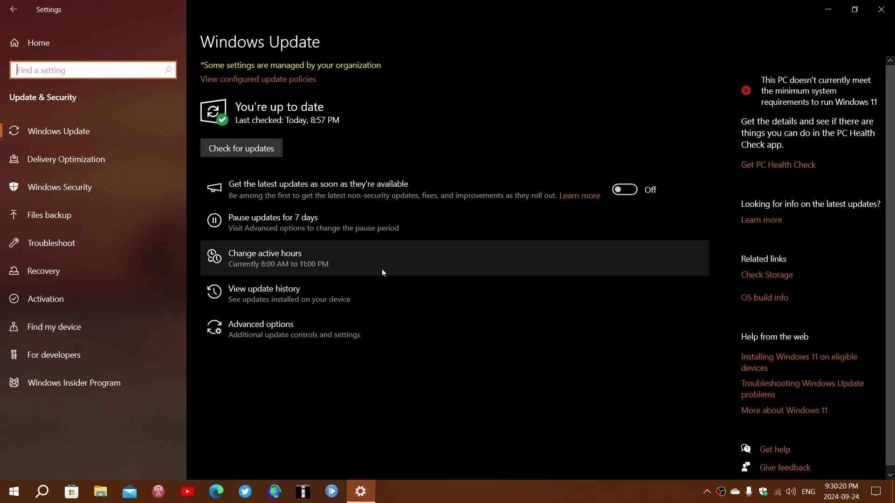
Open update history listing one feature update and 50 quality updates, including KB5043131.
left_click(365, 290)
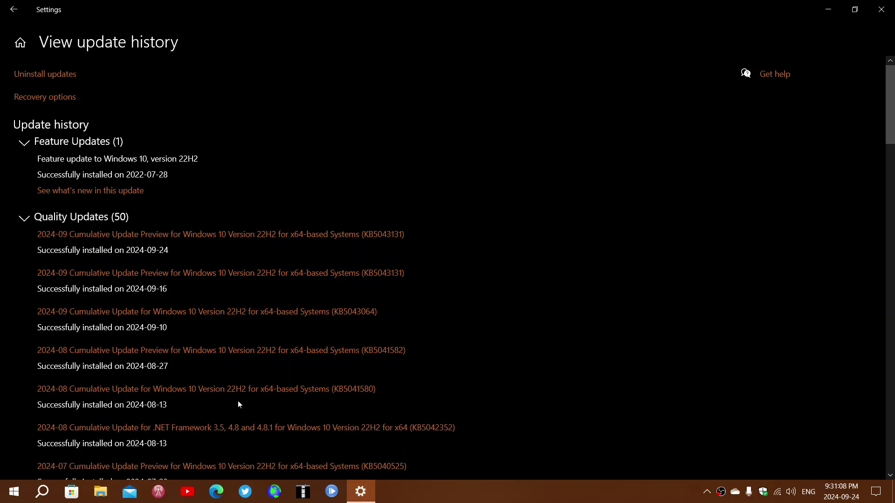
left_click(14, 491)
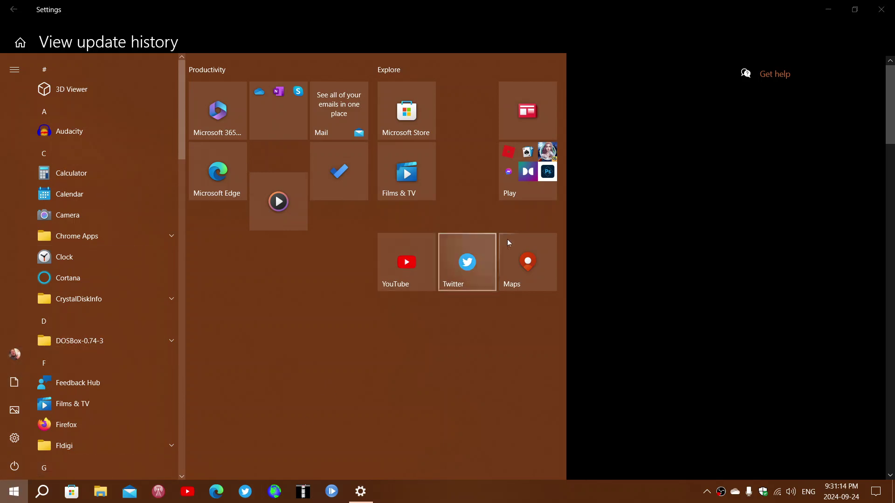
left_click(747, 234)
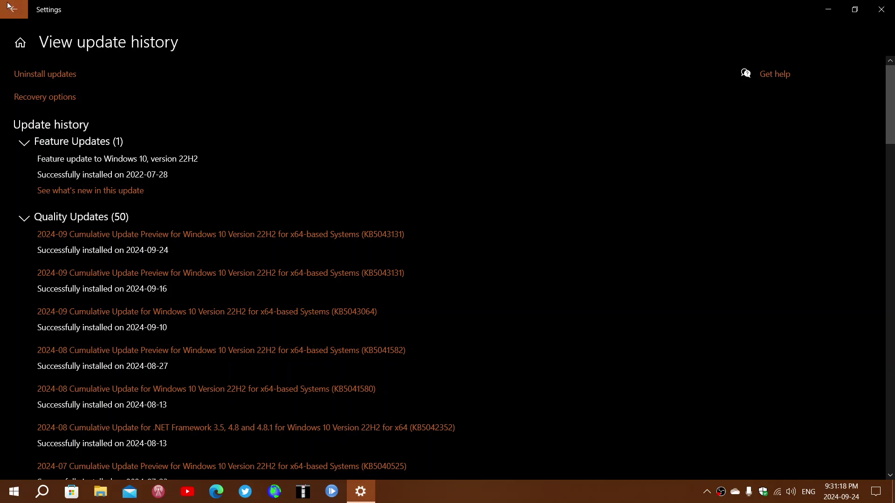
Back out to the Settings home page, close Settings, and open Windows search.
left_click(12, 9)
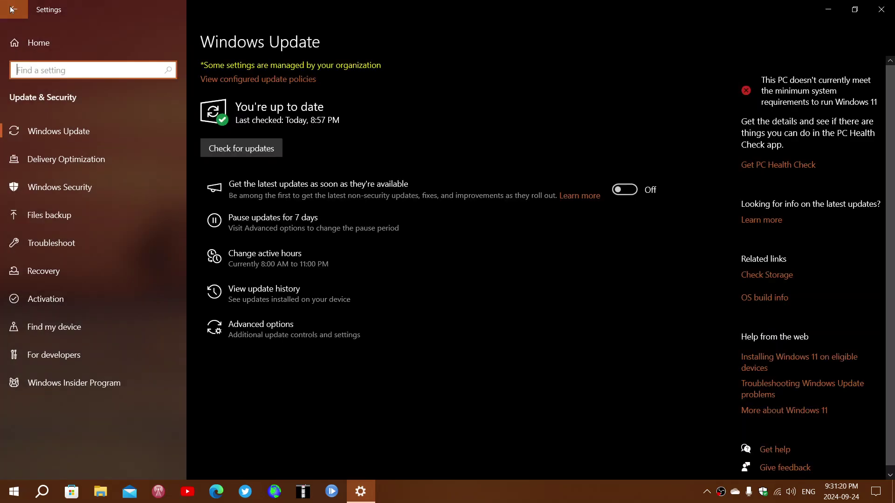
left_click(16, 11)
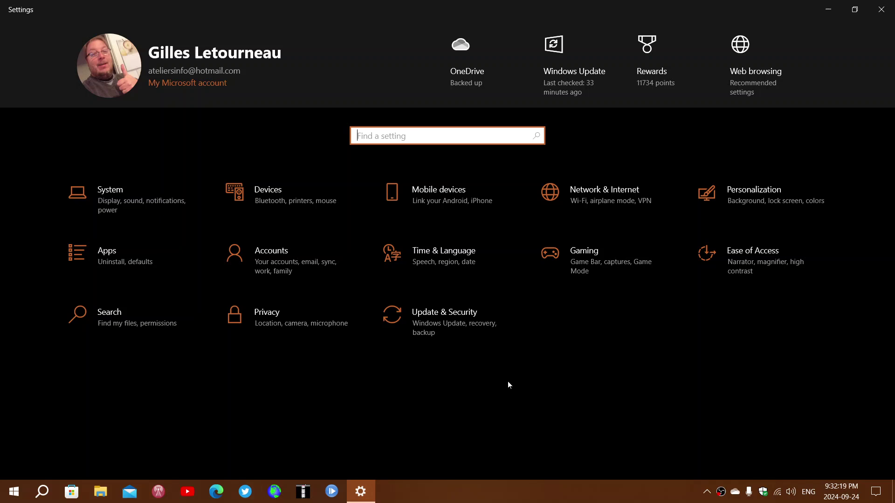
left_click(881, 9)
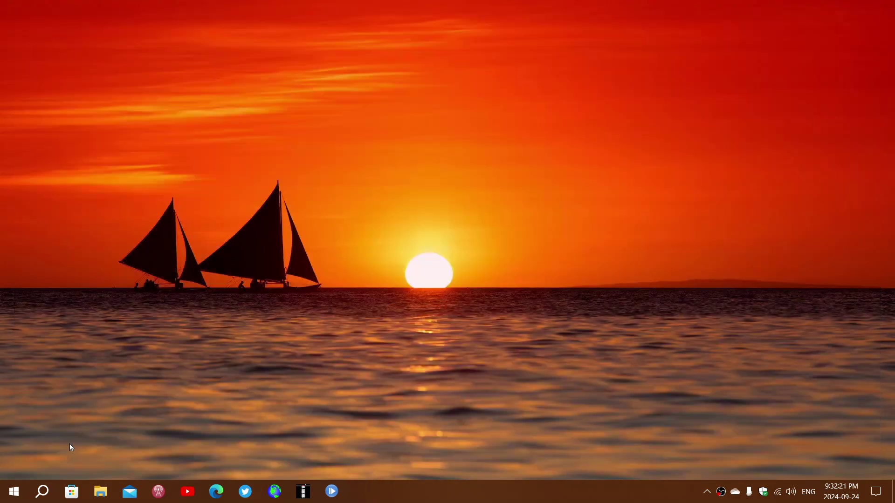
left_click(44, 493)
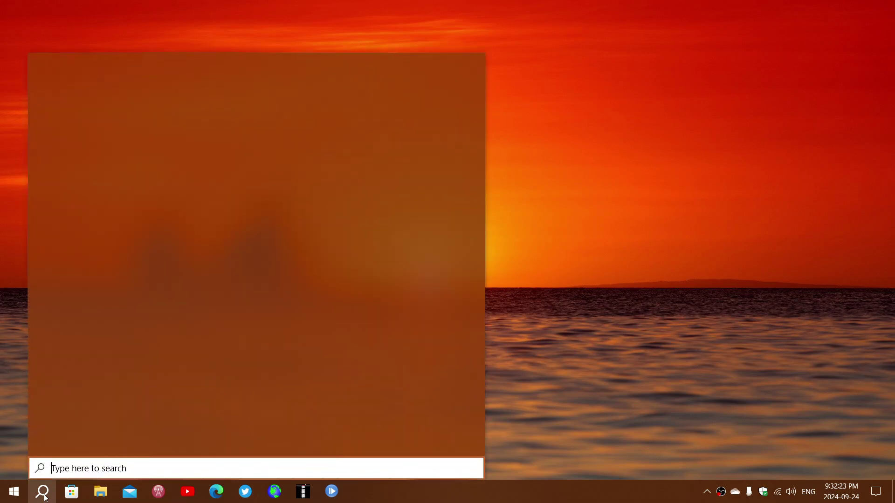
type("winver")
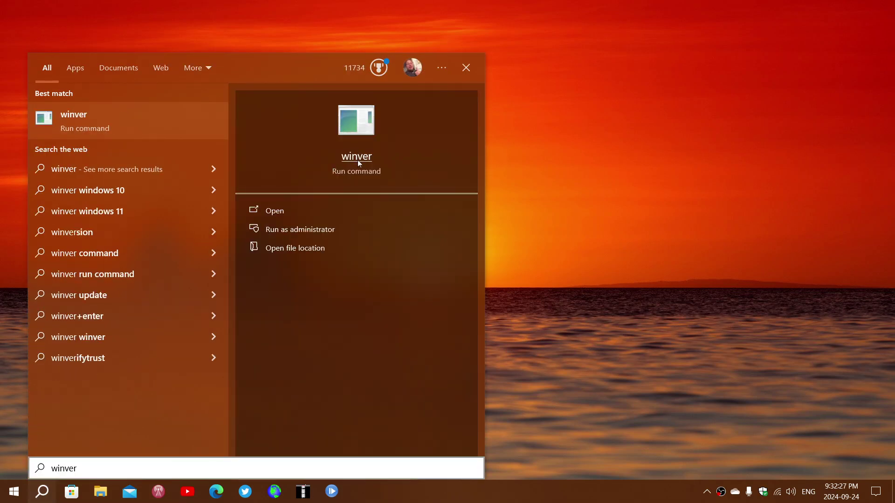
Launch winver and center the About Windows dialog showing OS Build 19045.4957.
left_click(357, 161)
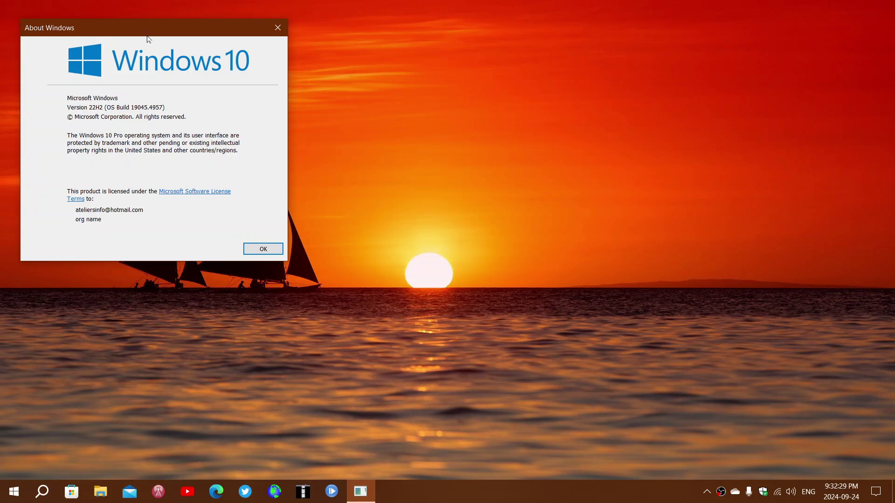
left_click_drag(147, 32, 393, 130)
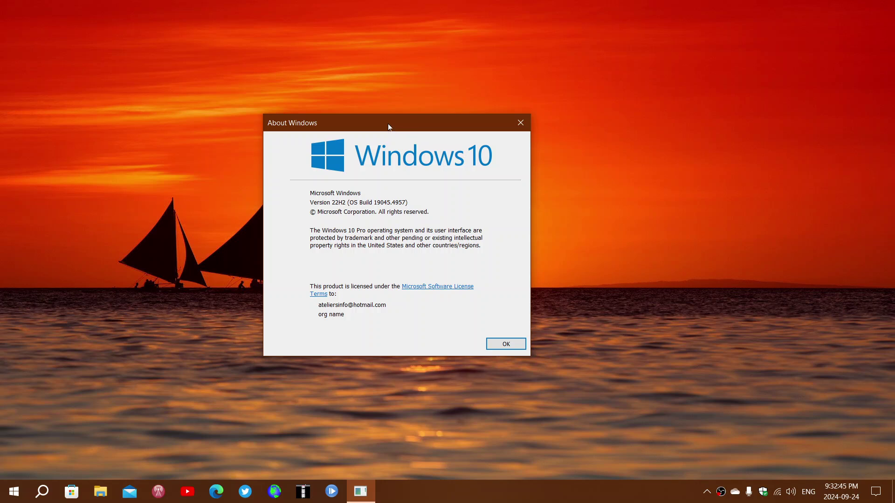
Close the About Windows dialog, leaving the sunset desktop visible.
left_click(521, 122)
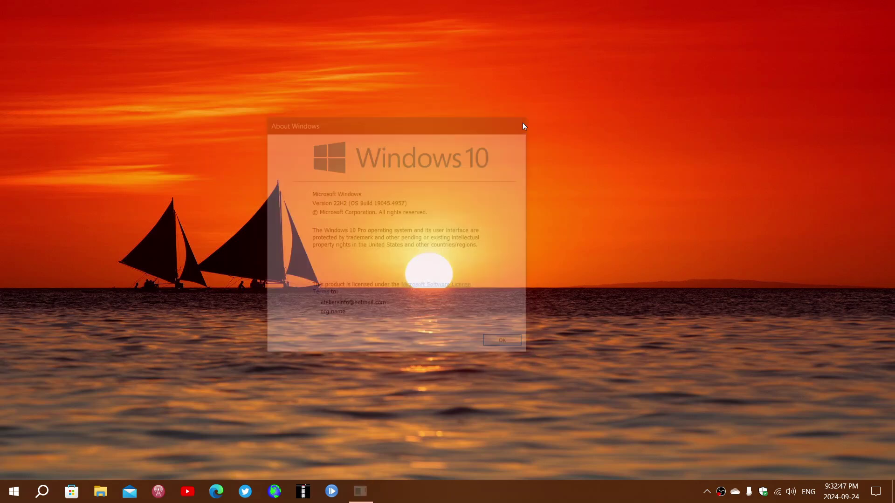